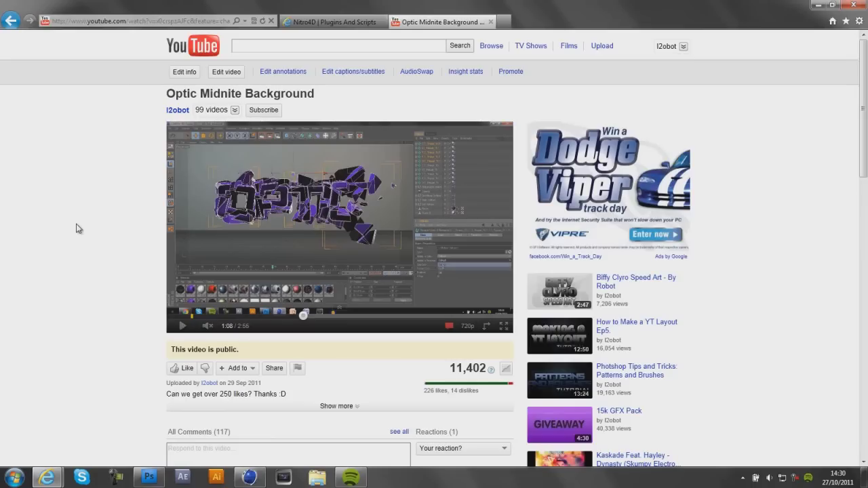
Step: Open the Thrausi freebie page on the Nitro4D website and view its description and download options
{"action": "left_click", "coordinate": [315, 23]}
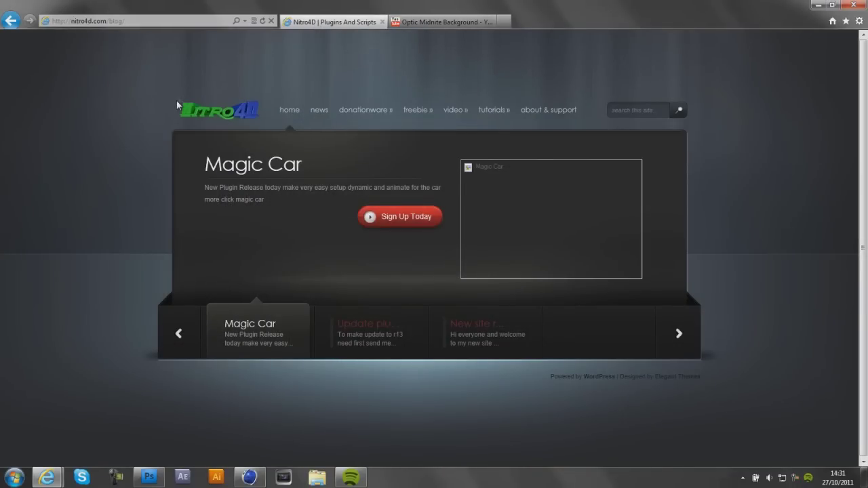
{"action": "mouse_move", "coordinate": [366, 120]}
{"action": "mouse_move", "coordinate": [416, 110]}
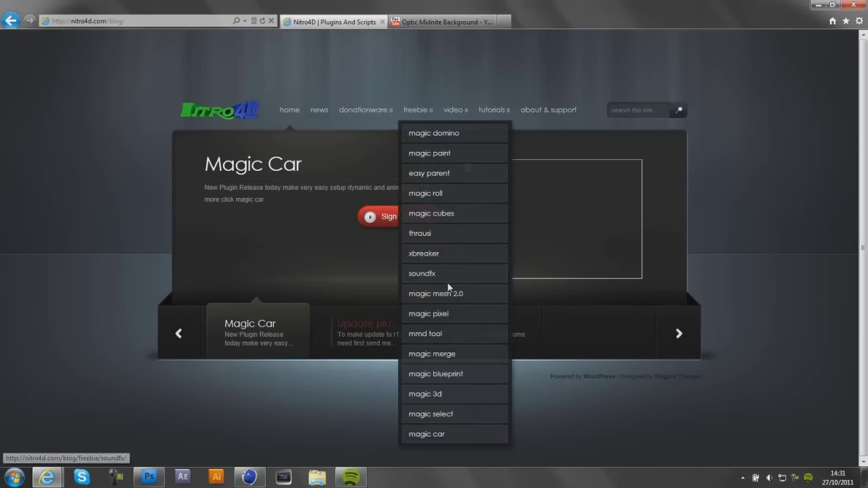
{"action": "left_click", "coordinate": [422, 234]}
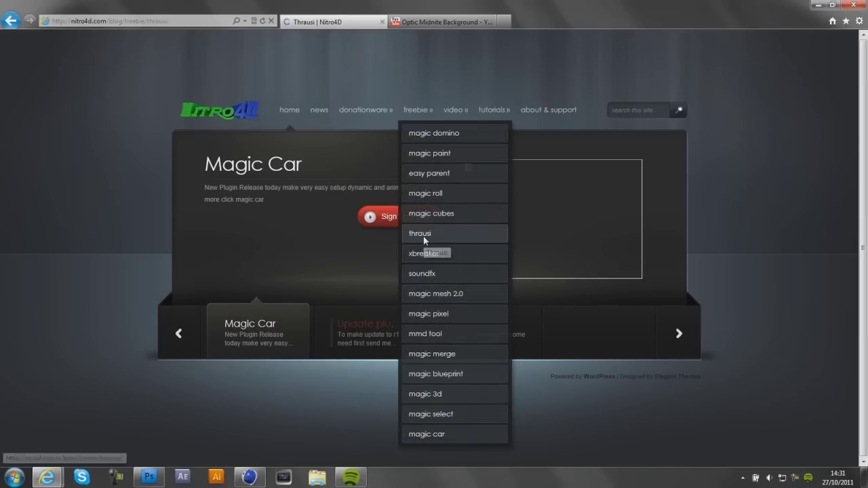
{"action": "scroll", "coordinate": [423, 236], "scroll_direction": "down", "scroll_amount": 3}
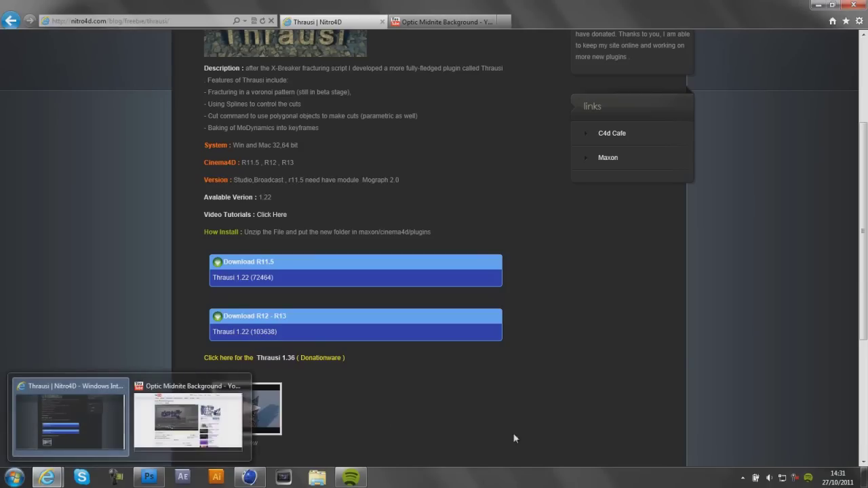
Step: Switch to the Cinema 4D scene with the thrausi text and inspect the object properties of MoText.2
{"action": "left_click", "coordinate": [865, 478]}
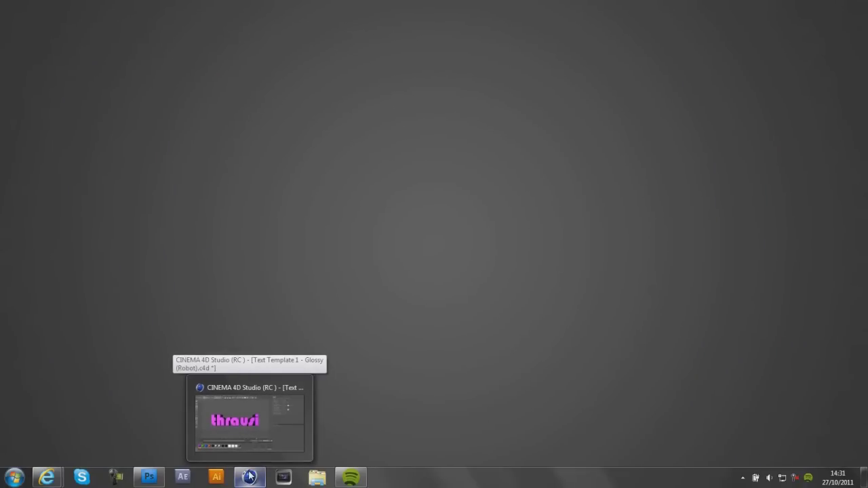
{"action": "left_click", "coordinate": [249, 477]}
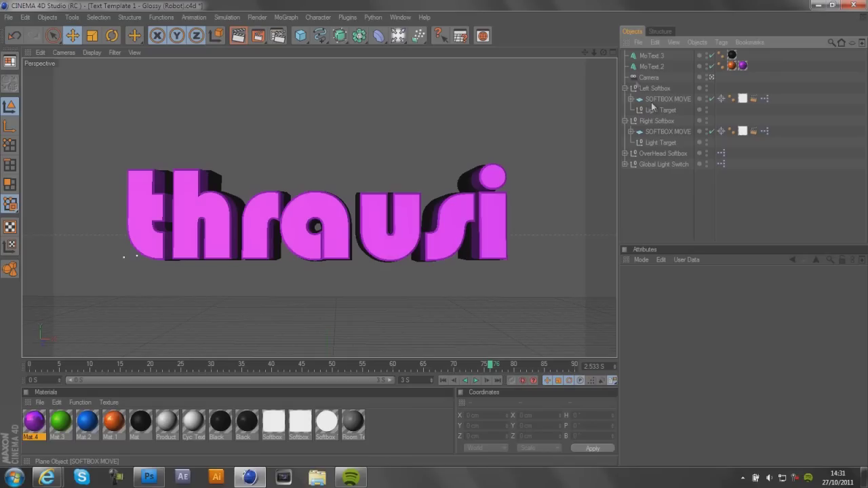
{"action": "left_click", "coordinate": [650, 67]}
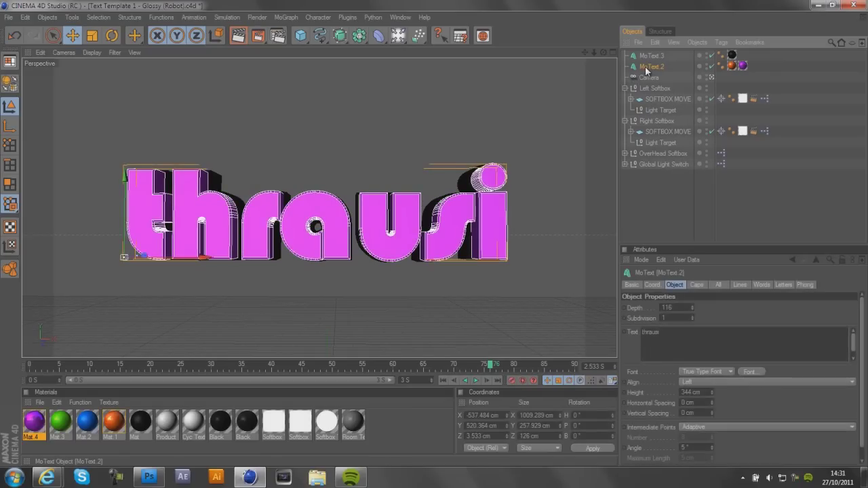
{"action": "left_click", "coordinate": [626, 224]}
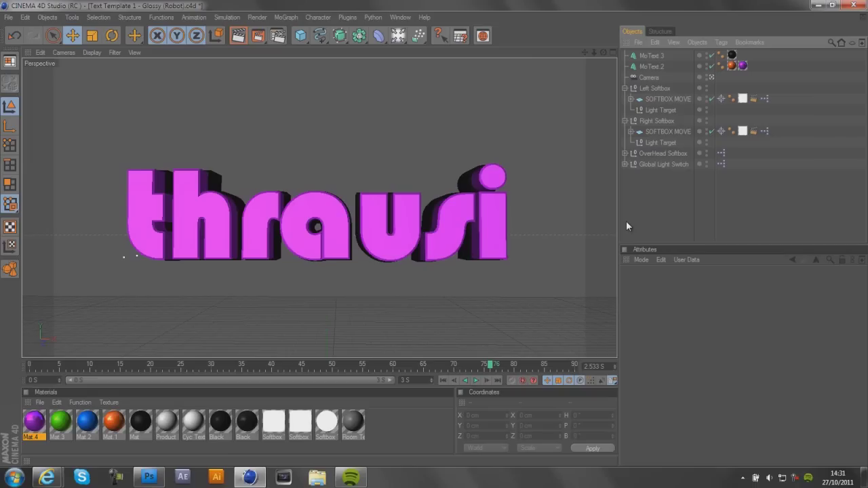
Step: Remove the orange Mat.1 texture from MoText.2 and apply a second Black material to MoText.3
{"action": "left_click", "coordinate": [660, 66]}
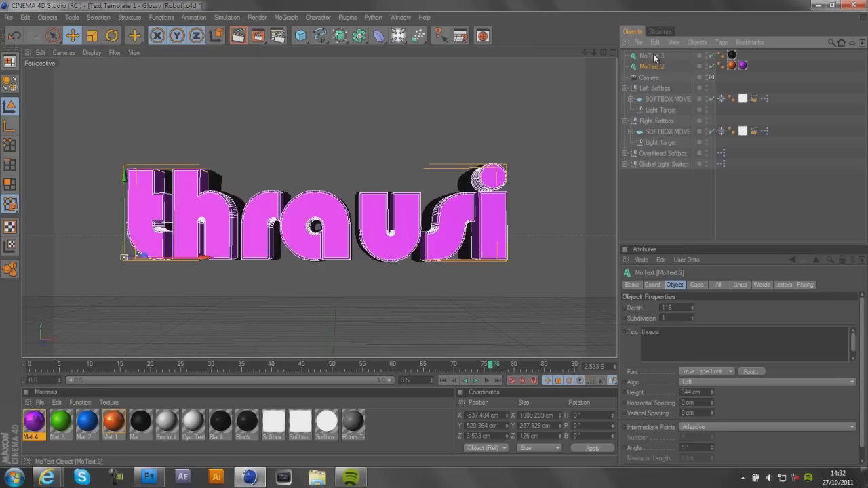
{"action": "left_click", "coordinate": [732, 66]}
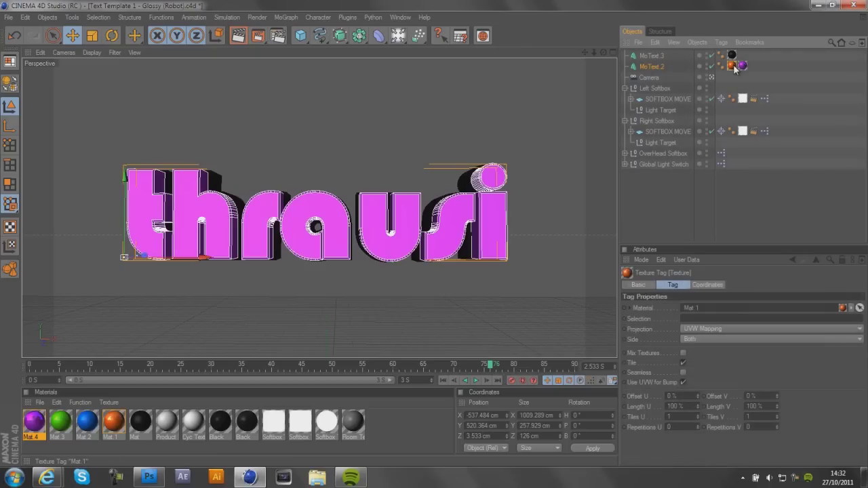
{"action": "left_click_drag", "start_coordinate": [736, 69], "coordinate": [735, 68]}
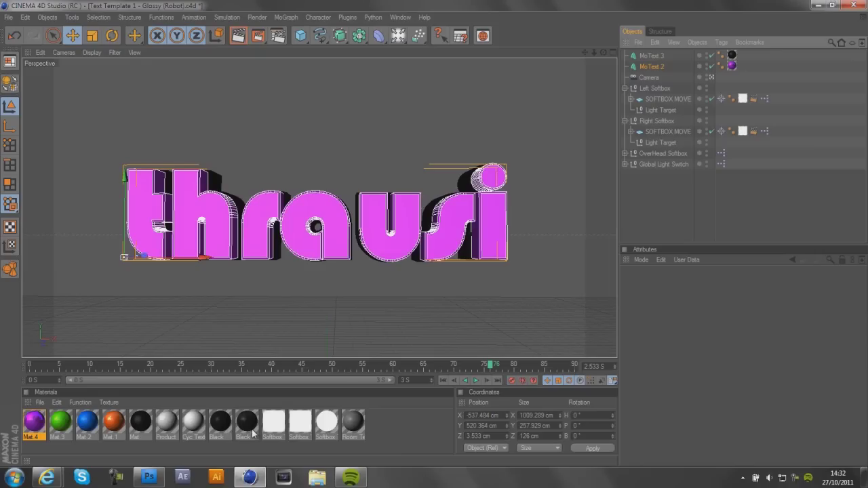
{"action": "left_click_drag", "start_coordinate": [247, 422], "coordinate": [650, 58]}
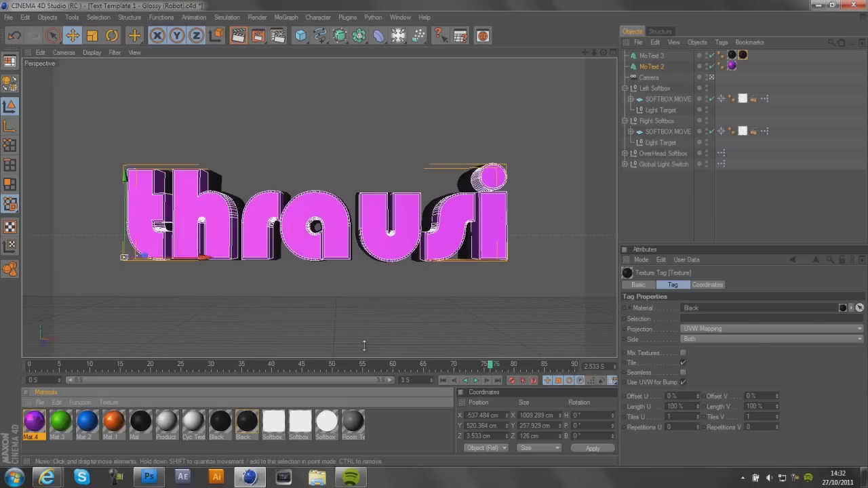
Step: Try the green Mat.3 material on MoText.2 ahead of the purple one, and remove it again
{"action": "left_click_drag", "start_coordinate": [59, 438], "coordinate": [649, 67]}
{"action": "left_click_drag", "start_coordinate": [755, 68], "coordinate": [595, 284]}
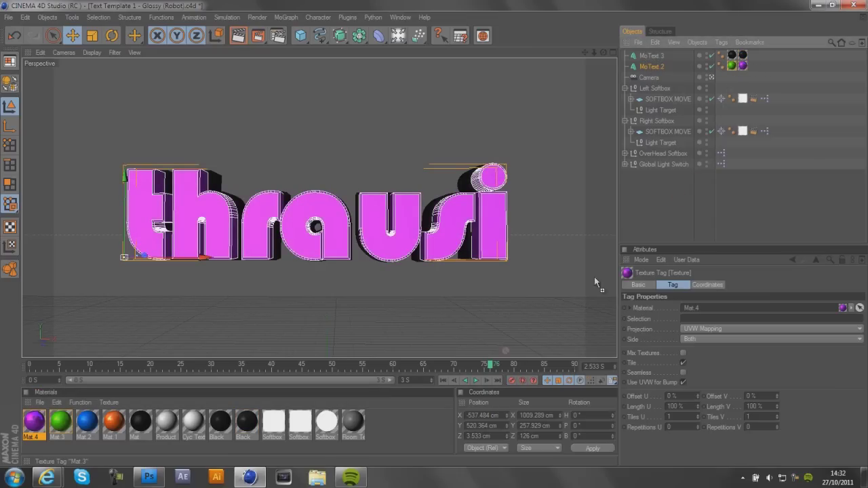
{"action": "left_click", "coordinate": [732, 66]}
{"action": "key", "text": "Delete"}
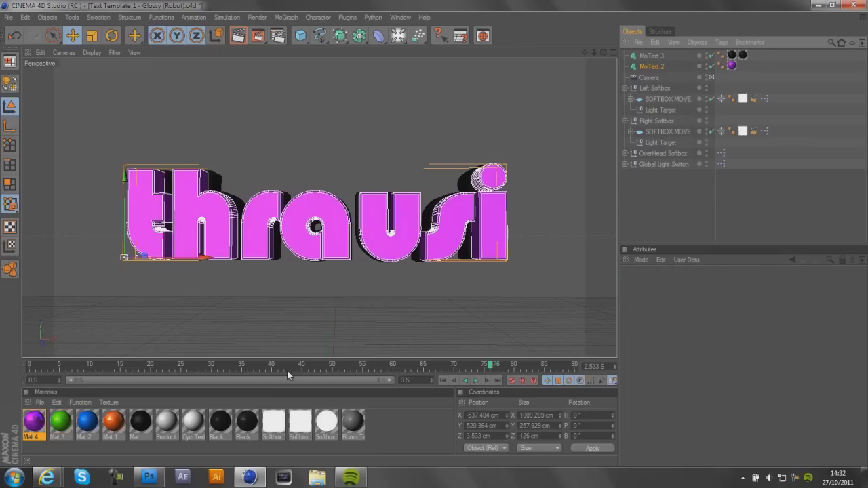
Step: Apply the Black material to MoText.2 and order its texture tag before the purple Mat.4
{"action": "left_click", "coordinate": [251, 415]}
{"action": "left_click_drag", "start_coordinate": [658, 81], "coordinate": [652, 67]}
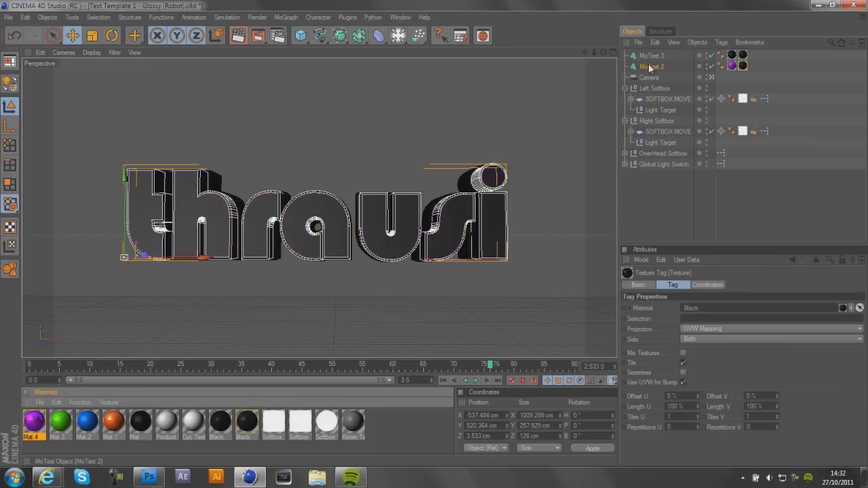
{"action": "left_click", "coordinate": [743, 66]}
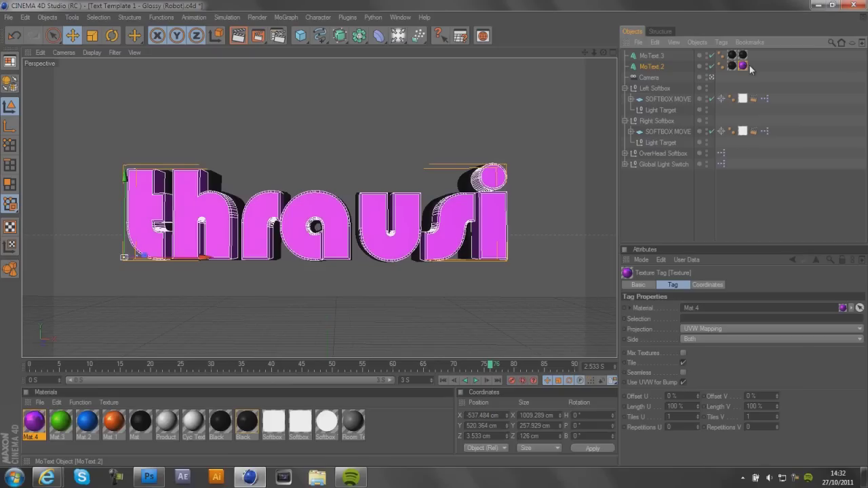
Step: Start the Thrausi plugin with both MoText objects selected and set the number of pieces to 14
{"action": "left_click", "coordinate": [652, 56], "text": "ctrl"}
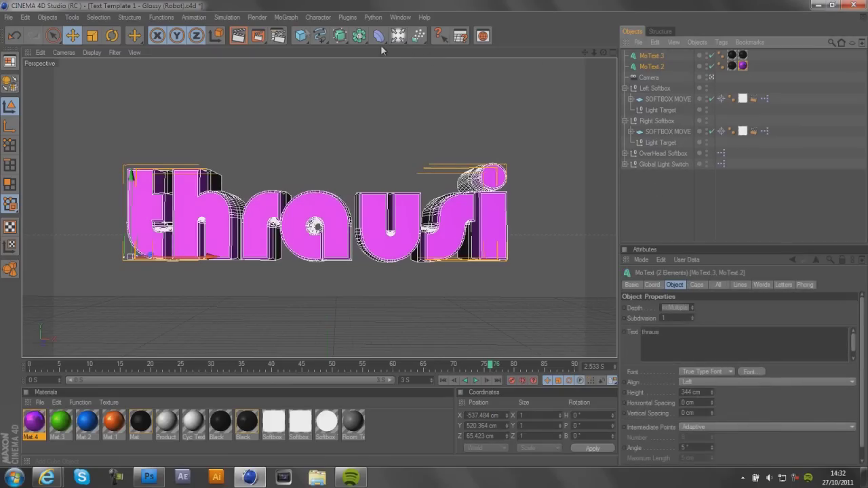
{"action": "left_click", "coordinate": [349, 17]}
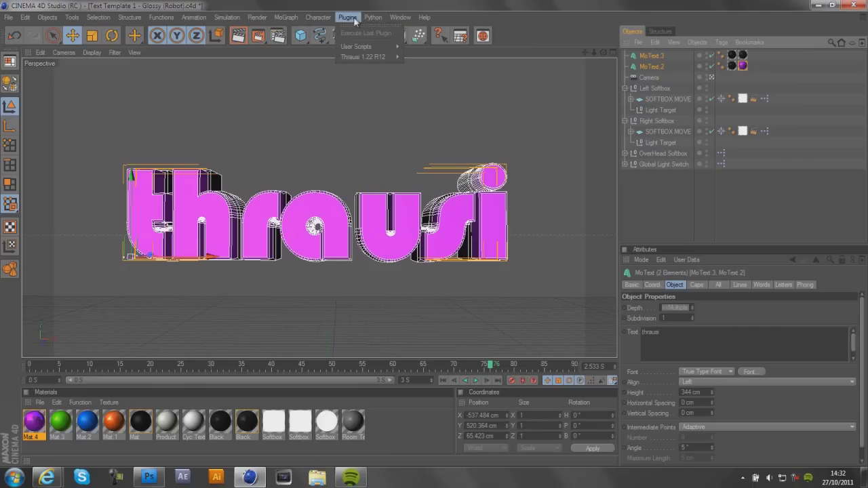
{"action": "mouse_move", "coordinate": [360, 58]}
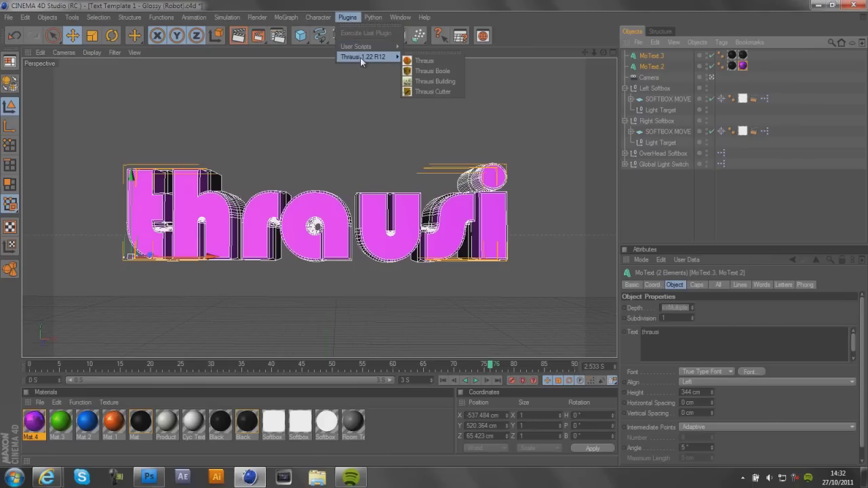
{"action": "left_click", "coordinate": [416, 60]}
{"action": "left_click", "coordinate": [461, 69]}
{"action": "left_click", "coordinate": [461, 68]}
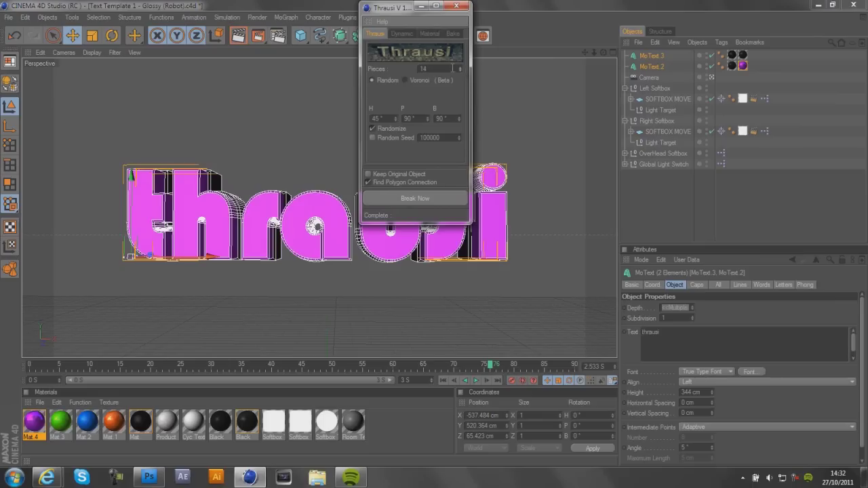
Step: Try the Voronoi fracture mode in Thrausi and return to the Random mode
{"action": "left_click", "coordinate": [405, 80]}
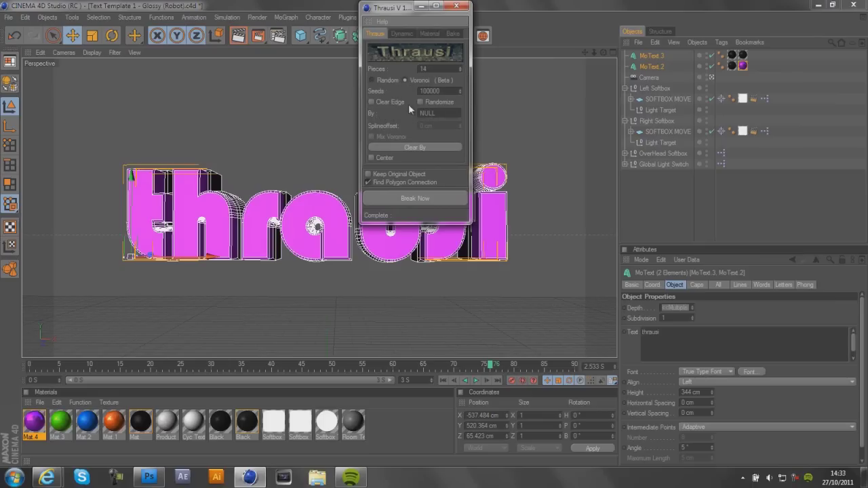
{"action": "left_click", "coordinate": [398, 102]}
{"action": "left_click", "coordinate": [375, 80]}
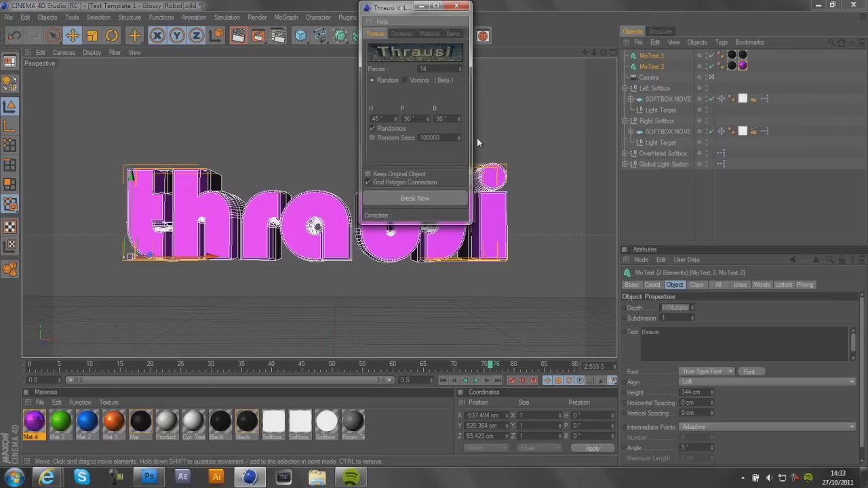
Step: Break both text objects with Thrausi, advance the resulting animation to frame 19 and clear the selection
{"action": "left_click", "coordinate": [419, 200]}
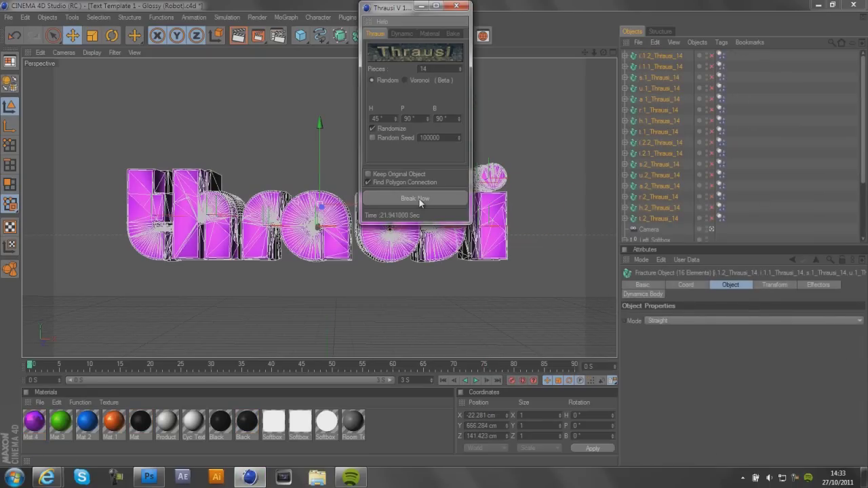
{"action": "left_click", "coordinate": [456, 7]}
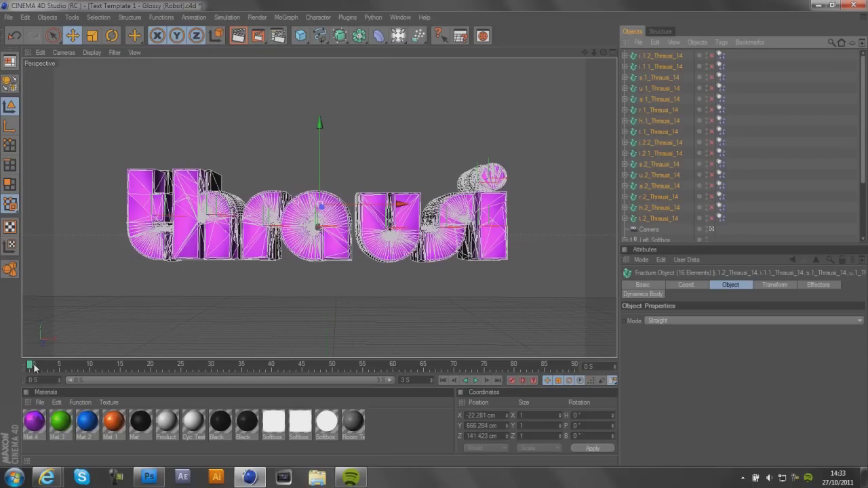
{"action": "left_click_drag", "start_coordinate": [32, 367], "coordinate": [147, 367]}
{"action": "left_click_drag", "start_coordinate": [585, 52], "coordinate": [437, 228]}
{"action": "left_click", "coordinate": [508, 311]}
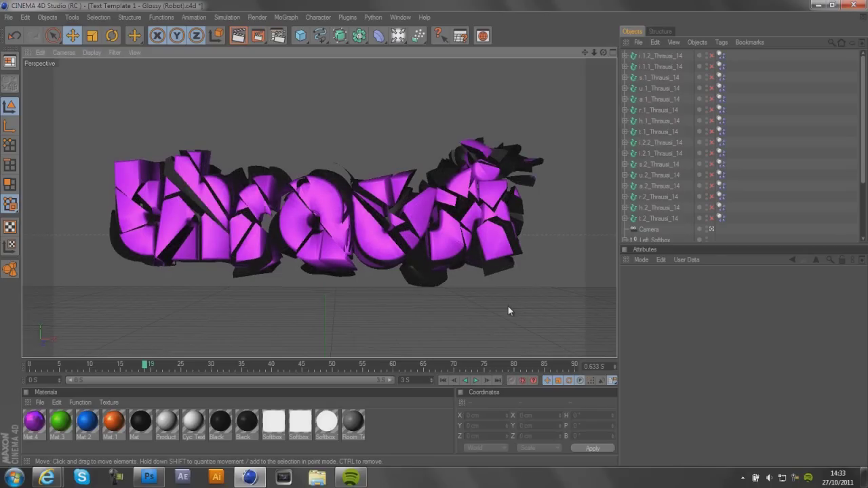
Step: Give the Global Illumination irradiance cache a custom location, overwriting "Text Template 1 - Glossy (Robot)" in the illum folder
{"action": "left_click", "coordinate": [278, 38]}
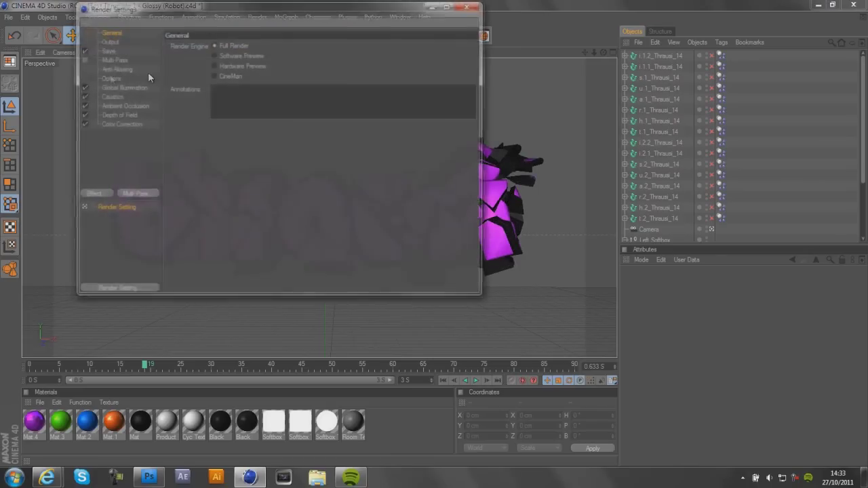
{"action": "left_click", "coordinate": [108, 50]}
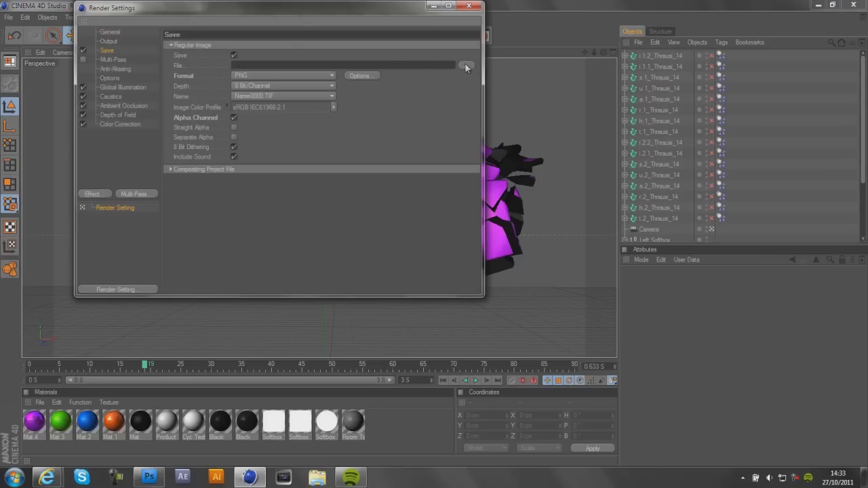
{"action": "left_click", "coordinate": [115, 89]}
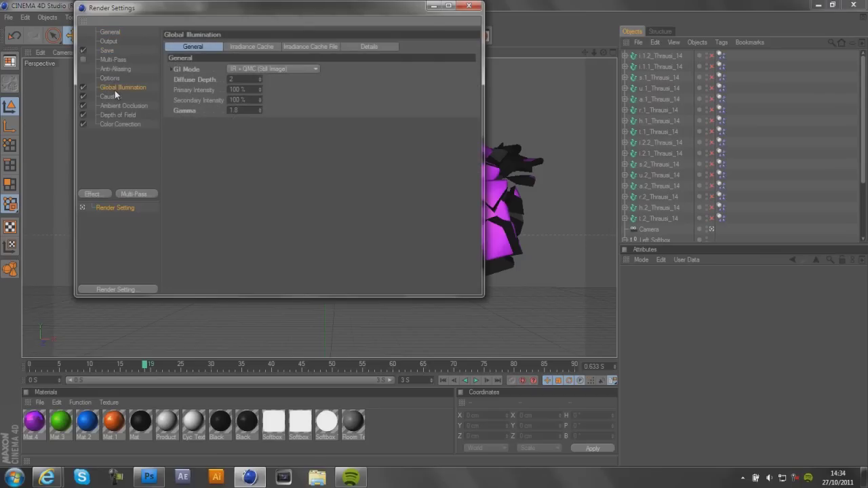
{"action": "left_click", "coordinate": [294, 48]}
{"action": "left_click", "coordinate": [222, 121]}
{"action": "left_click", "coordinate": [469, 132]}
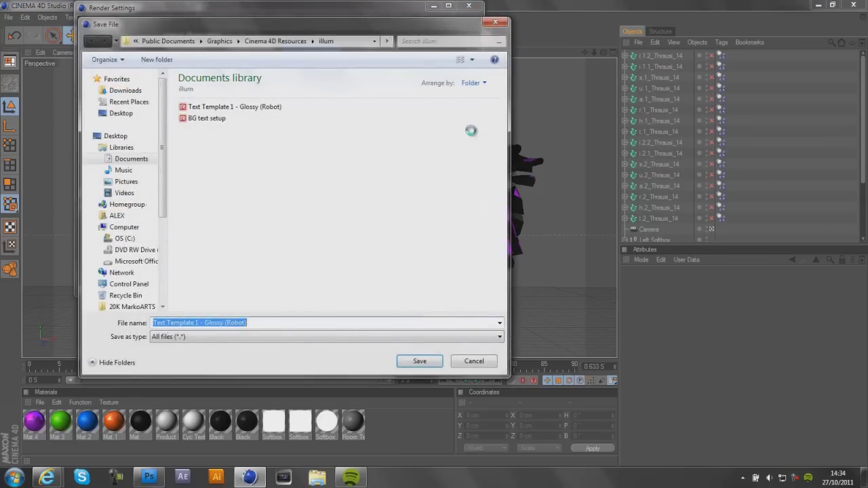
{"action": "key", "text": "Return"}
{"action": "key", "text": "y"}
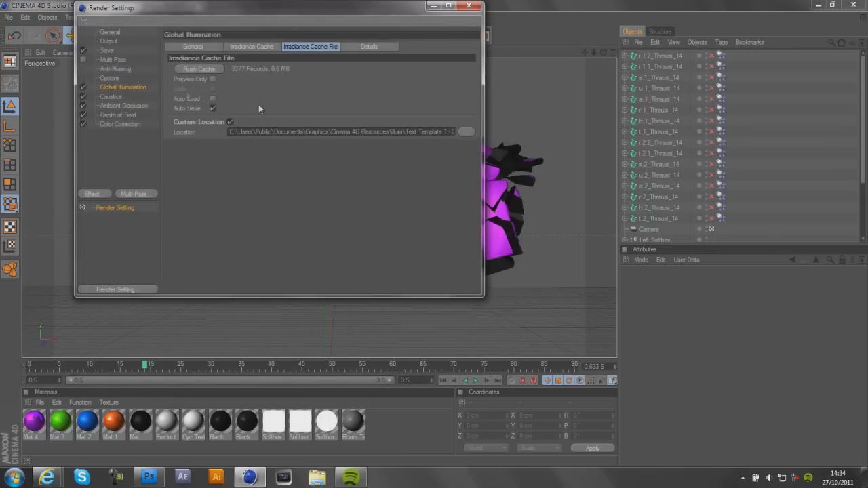
Step: Review the Caustics, Ambient Occlusion, Depth of Field and Color Correction render settings
{"action": "left_click", "coordinate": [108, 99]}
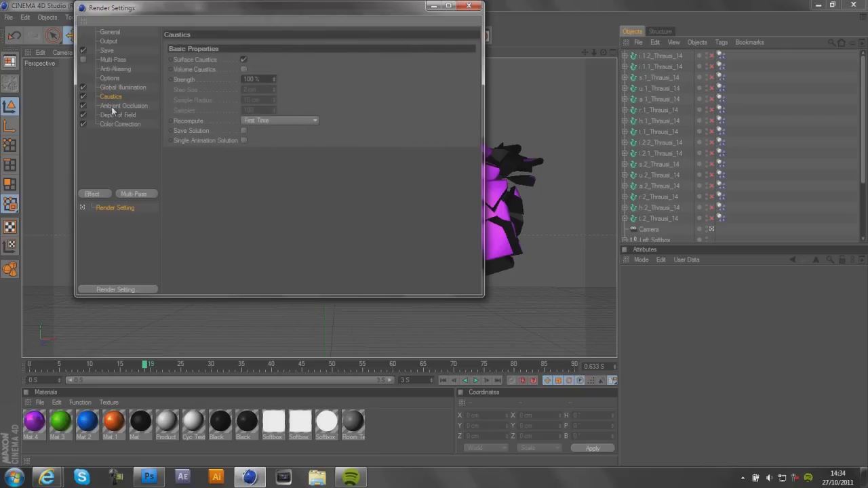
{"action": "left_click", "coordinate": [112, 107]}
{"action": "left_click", "coordinate": [113, 115]}
{"action": "left_click", "coordinate": [115, 126]}
Step: Set the render output file to "blah" on the Desktop and close the render settings
{"action": "left_click", "coordinate": [106, 51]}
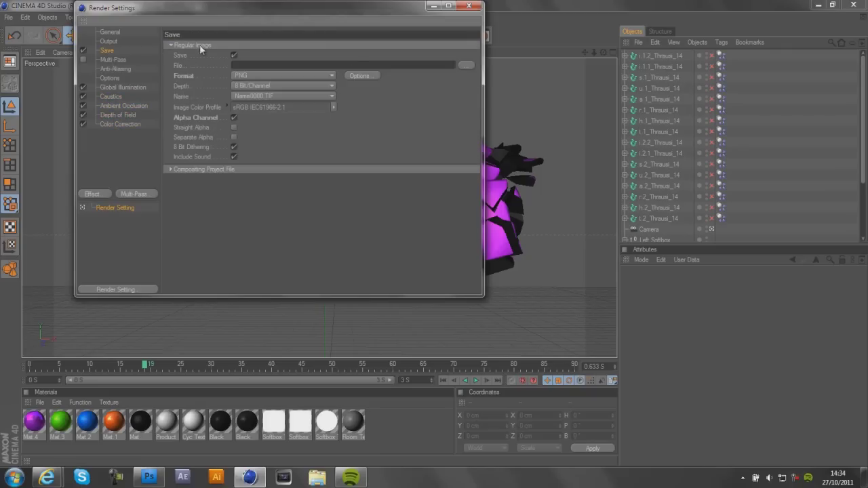
{"action": "left_click", "coordinate": [464, 64]}
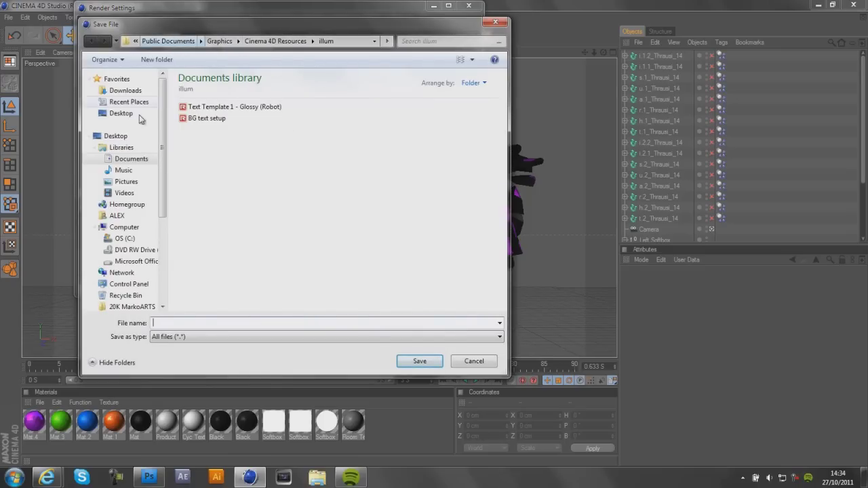
{"action": "left_click", "coordinate": [140, 116]}
{"action": "left_click", "coordinate": [197, 322]}
{"action": "type", "text": "blah"}
{"action": "key", "text": "Return"}
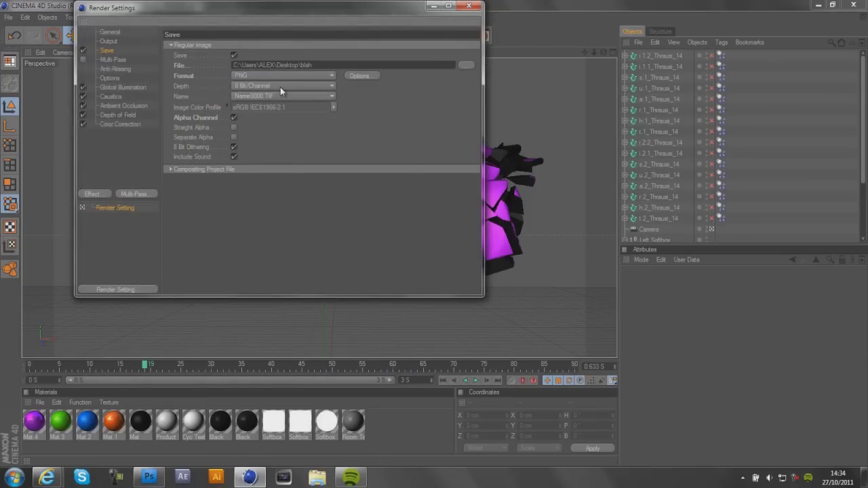
{"action": "left_click", "coordinate": [470, 7]}
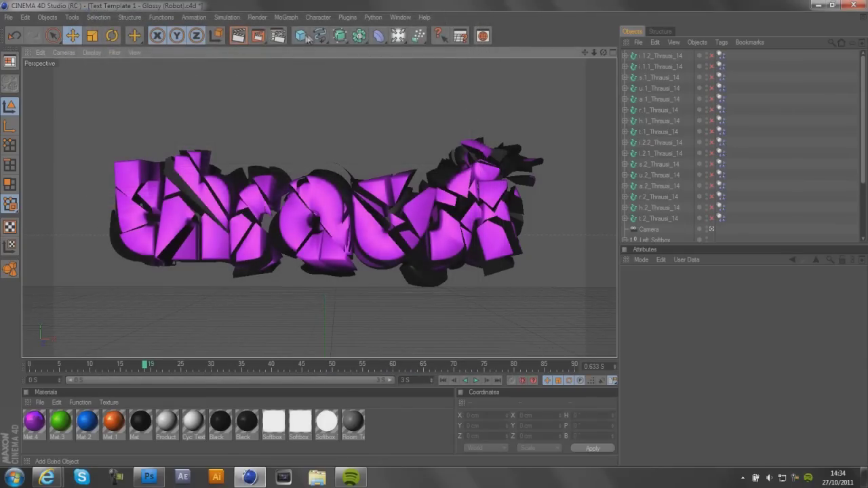
{"action": "left_click", "coordinate": [258, 35]}
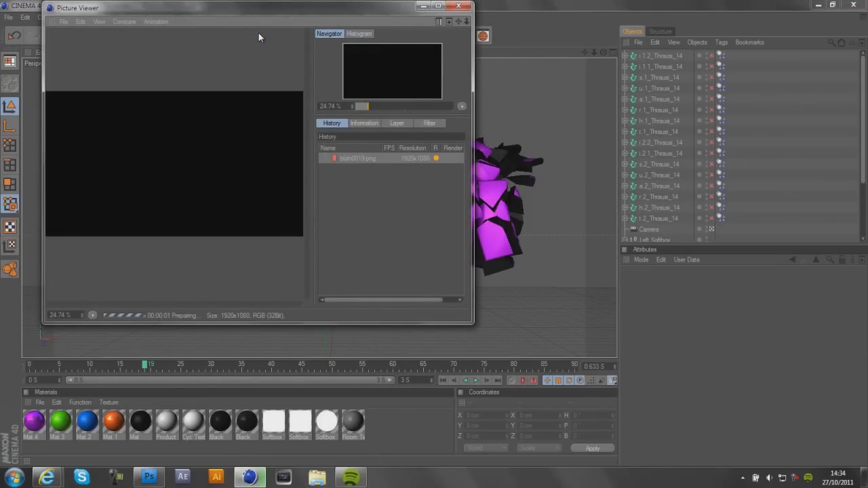
{"action": "left_click", "coordinate": [240, 168]}
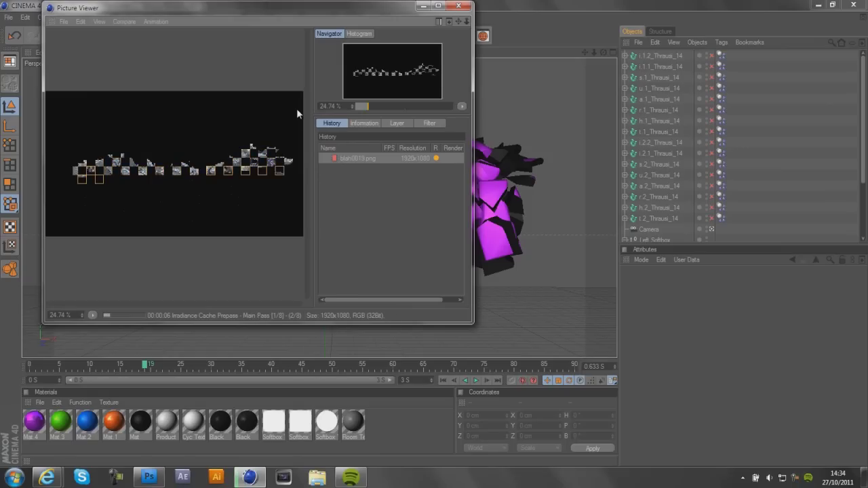
{"action": "left_click", "coordinate": [458, 6]}
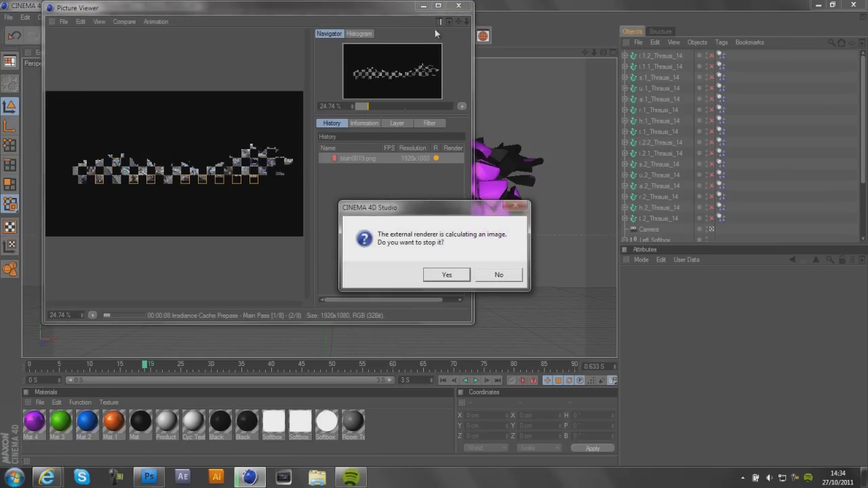
{"action": "left_click", "coordinate": [456, 278]}
Step: Render the shattered text directly in the perspective view, continuing past the missing softbox textures
{"action": "left_click", "coordinate": [225, 39]}
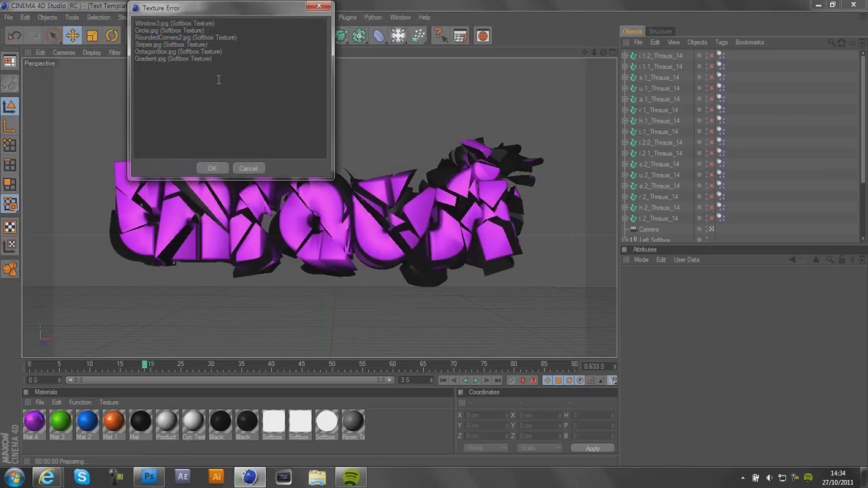
{"action": "left_click", "coordinate": [215, 169]}
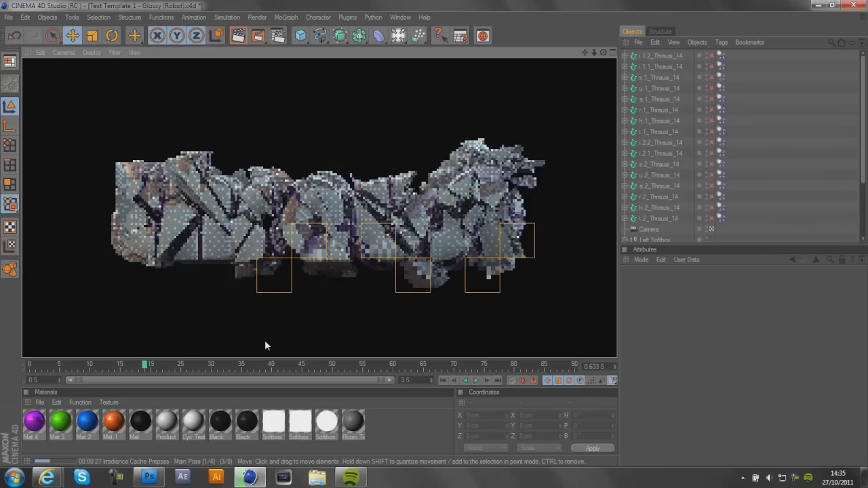
Step: Switch to Photoshop to check the header area of Machinima.psd while rendering, and return to Cinema 4D
{"action": "left_click", "coordinate": [149, 476]}
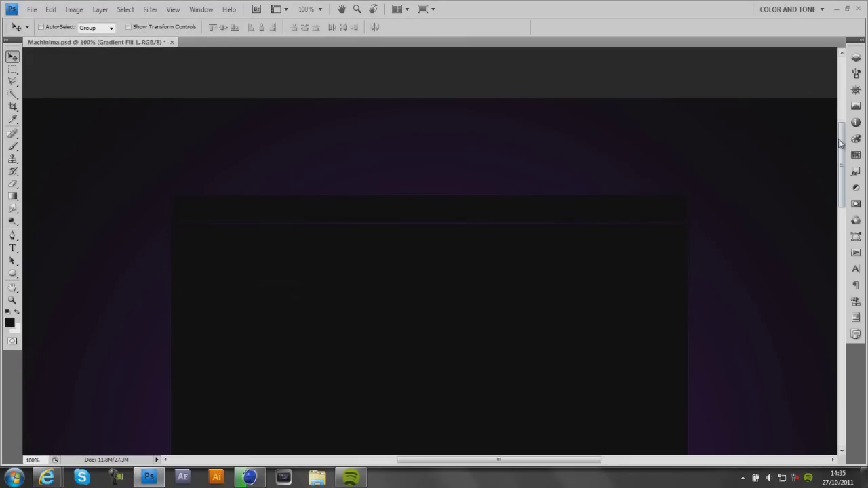
{"action": "mouse_move", "coordinate": [841, 148]}
{"action": "left_mouse_down"}
{"action": "mouse_move", "coordinate": [841, 159]}
{"action": "mouse_move", "coordinate": [839, 139]}
{"action": "left_mouse_up"}
{"action": "left_click", "coordinate": [250, 477]}
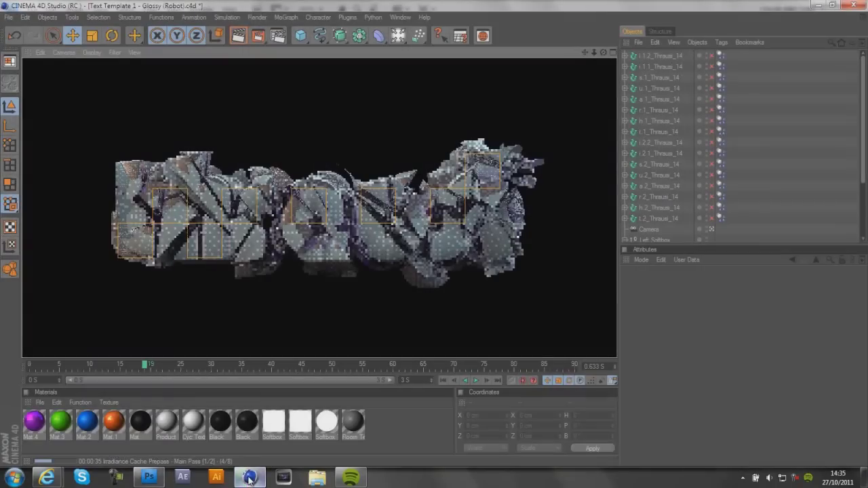
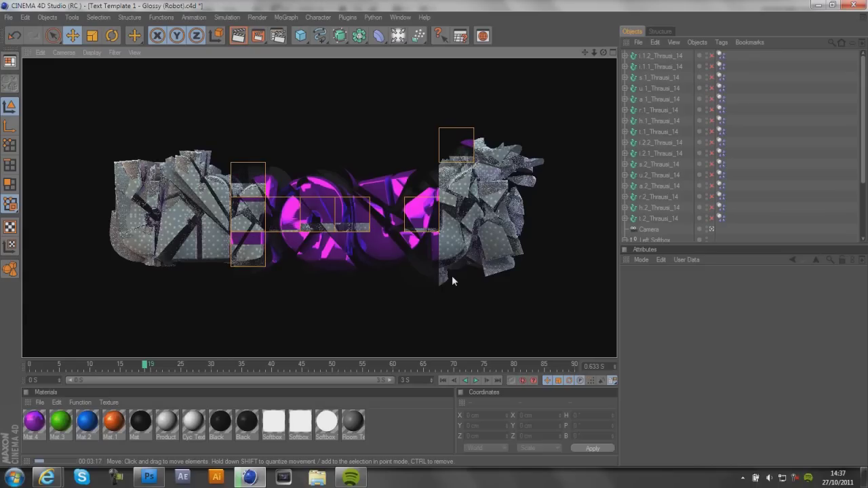
Step: Examine the "Optic Midnite Background" YouTube video and its linked final image midnitebg.png in the browser, and minimize the browser
{"action": "mouse_move", "coordinate": [46, 477]}
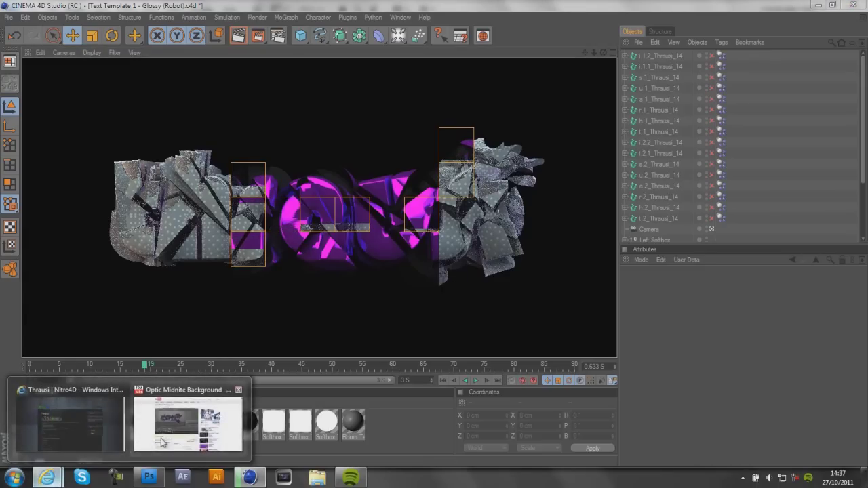
{"action": "left_click", "coordinate": [162, 442]}
{"action": "left_click", "coordinate": [446, 315]}
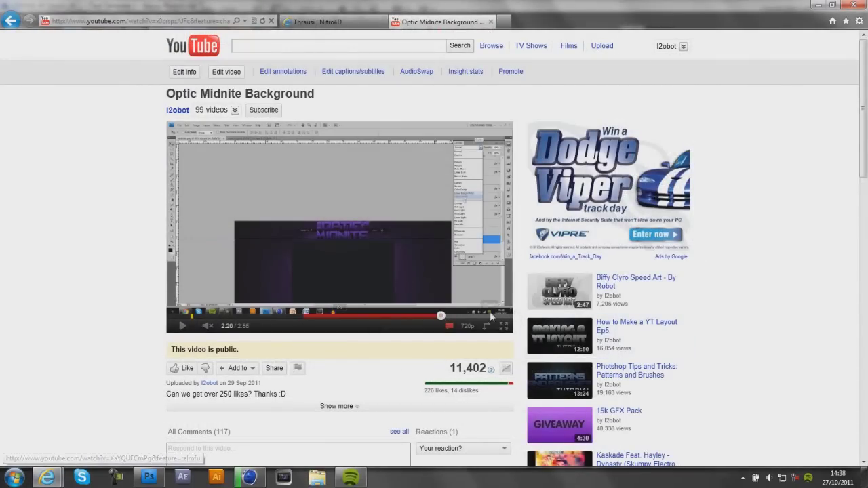
{"action": "left_click", "coordinate": [336, 405]}
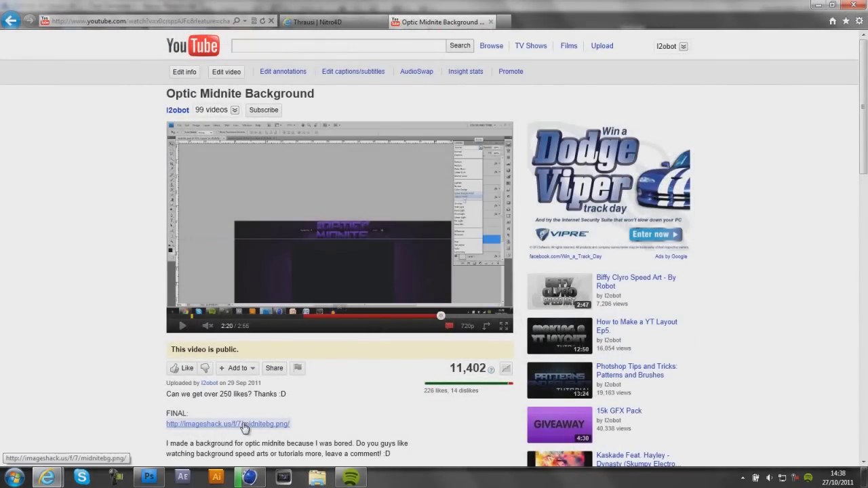
{"action": "left_click", "coordinate": [245, 426]}
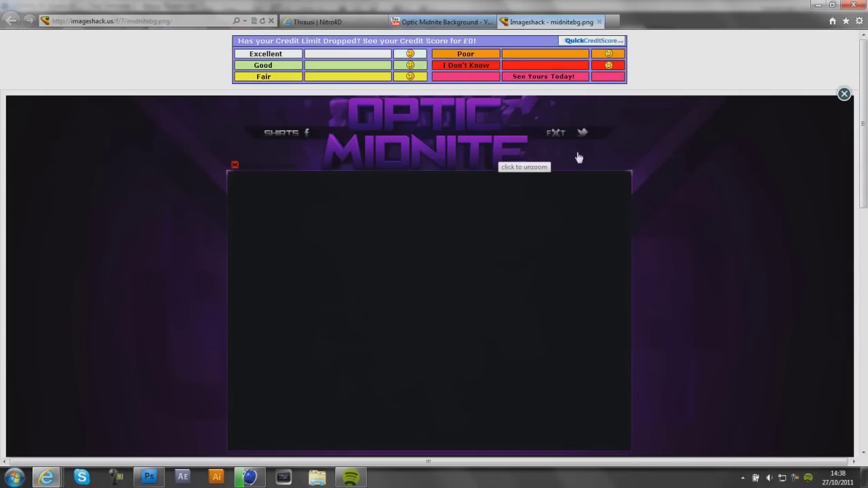
{"action": "left_click", "coordinate": [818, 4]}
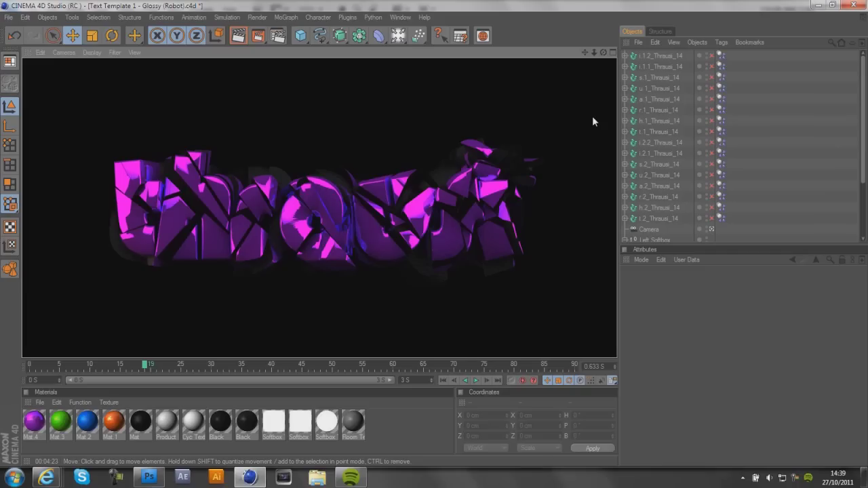
Step: Switch to Photoshop, paste the screenshot of the render into Machinima.psd and position its text above the content box
{"action": "left_click", "coordinate": [150, 476]}
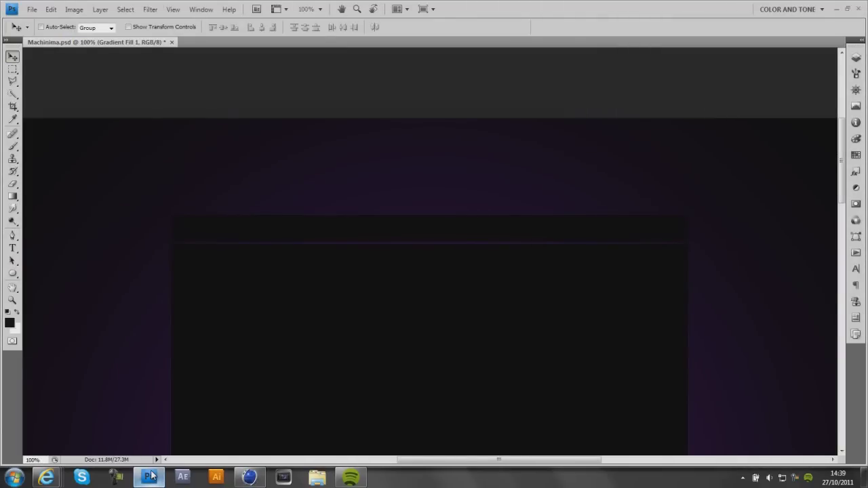
{"action": "left_click", "coordinate": [53, 11]}
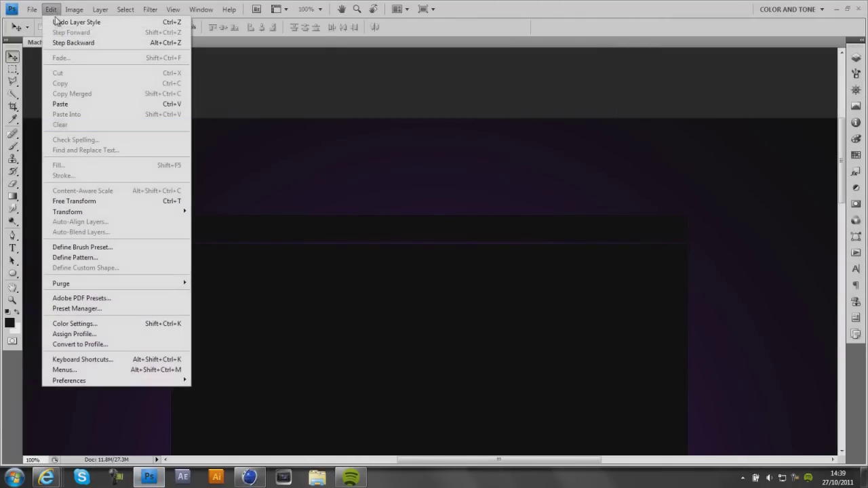
{"action": "left_click", "coordinate": [64, 104]}
{"action": "left_click_drag", "start_coordinate": [288, 266], "coordinate": [417, 120]}
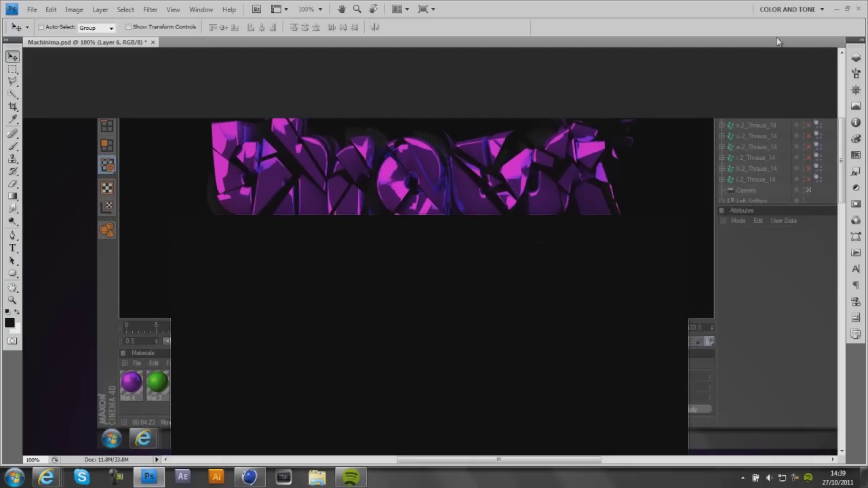
Step: Set the blend mode of the pasted screenshot layer to Screen
{"action": "left_click", "coordinate": [856, 58]}
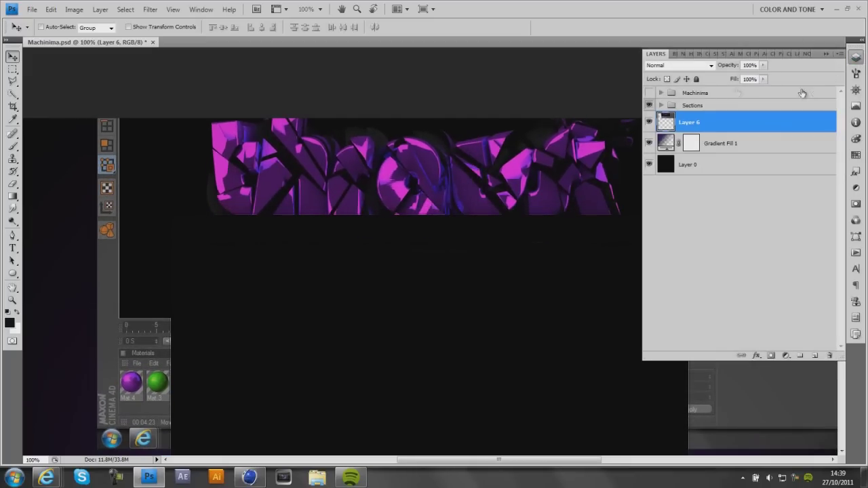
{"action": "left_click", "coordinate": [711, 65]}
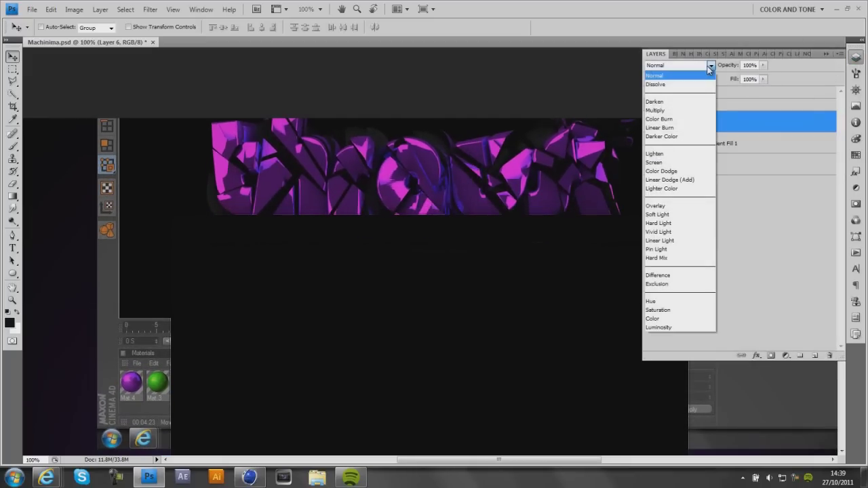
{"action": "left_click", "coordinate": [655, 163]}
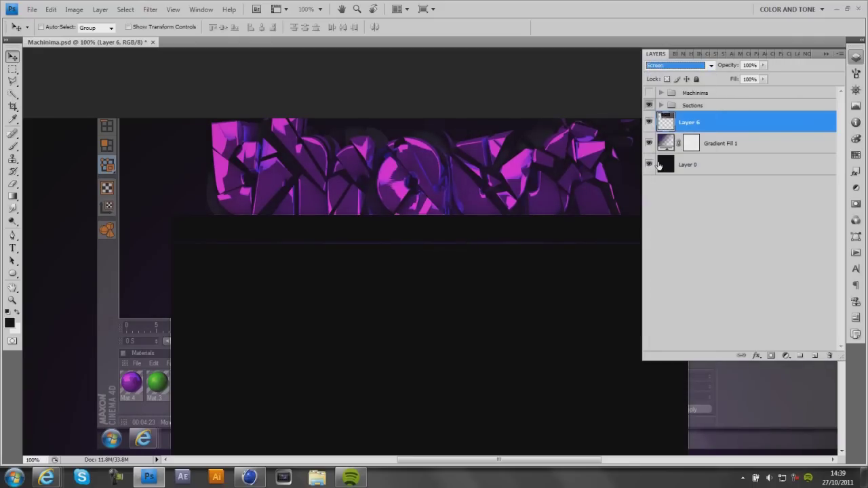
{"action": "left_click", "coordinate": [856, 58]}
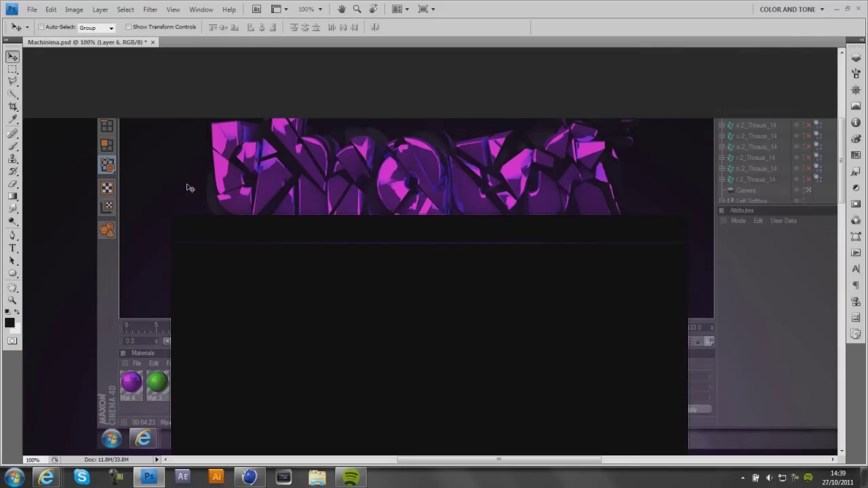
Step: Delete the Cinema 4D interface areas around the rendered text from the pasted layer using rectangular marquee selections
{"action": "left_click", "coordinate": [13, 69]}
{"action": "left_click_drag", "start_coordinate": [60, 118], "coordinate": [151, 460]}
{"action": "key", "text": "Delete"}
{"action": "left_click_drag", "start_coordinate": [53, 304], "coordinate": [378, 463]}
{"action": "left_click_drag", "start_coordinate": [736, 443], "coordinate": [866, 452]}
{"action": "key", "text": "Delete"}
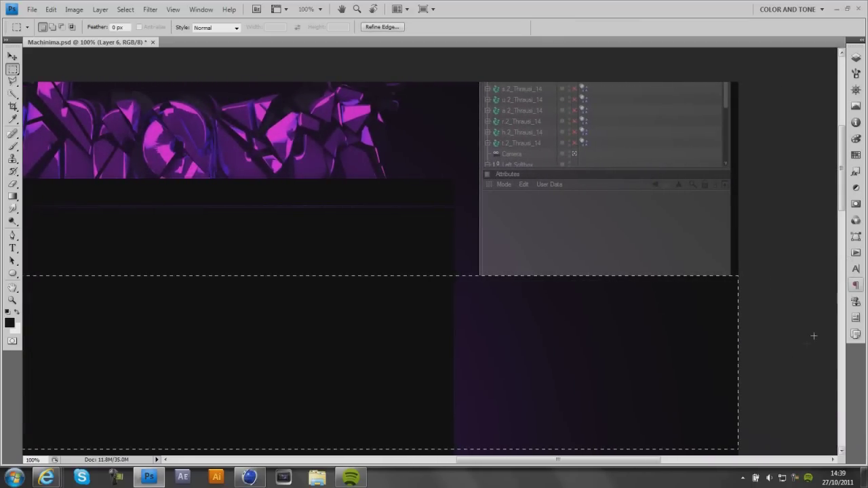
{"action": "scroll", "coordinate": [515, 72], "scroll_direction": "up", "scroll_amount": 3}
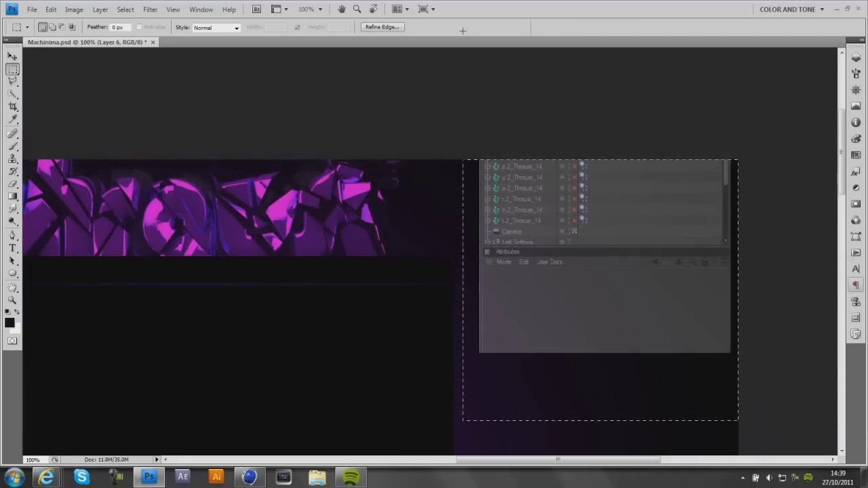
{"action": "key", "text": "Delete"}
{"action": "left_click_drag", "start_coordinate": [305, 251], "coordinate": [123, 160]}
{"action": "left_click", "coordinate": [13, 57]}
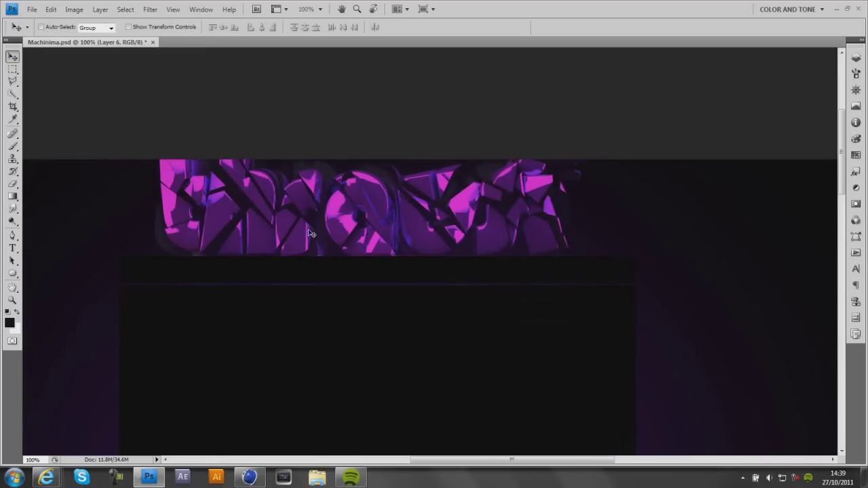
Step: Switch to Cinema 4D and review the Save options in the render settings, including the PNG format and Alpha Channel
{"action": "key", "text": "alt+Tab"}
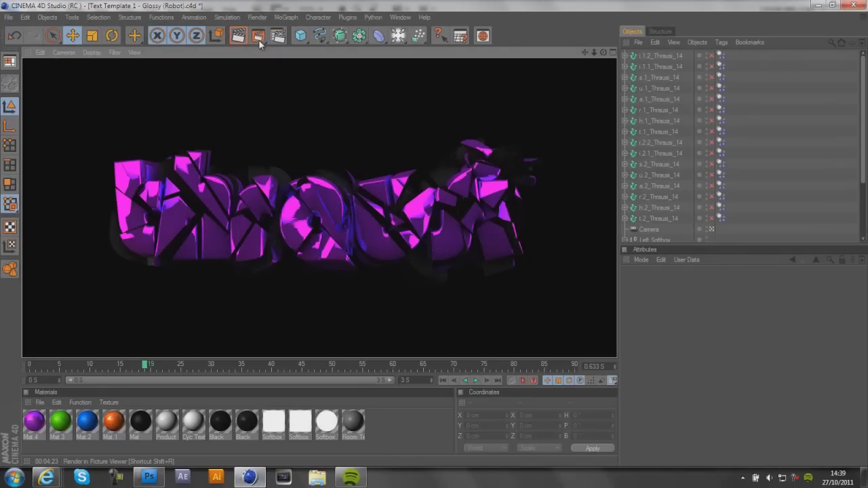
{"action": "left_click", "coordinate": [277, 38]}
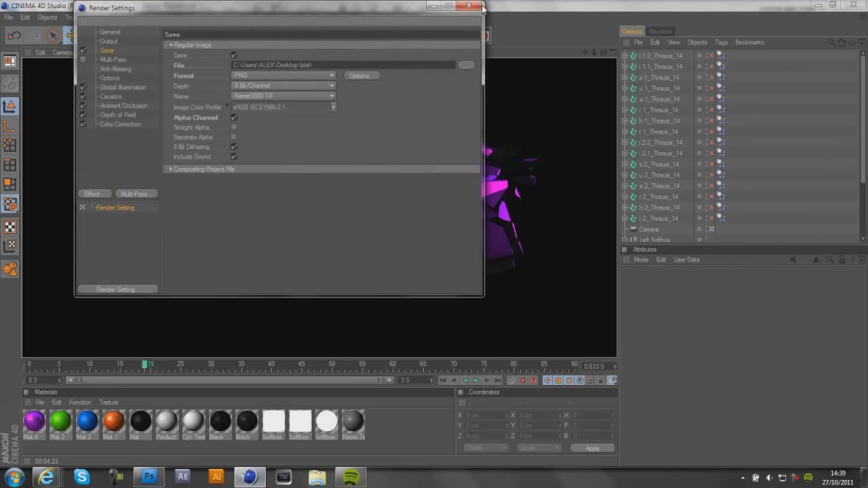
{"action": "left_click", "coordinate": [480, 7]}
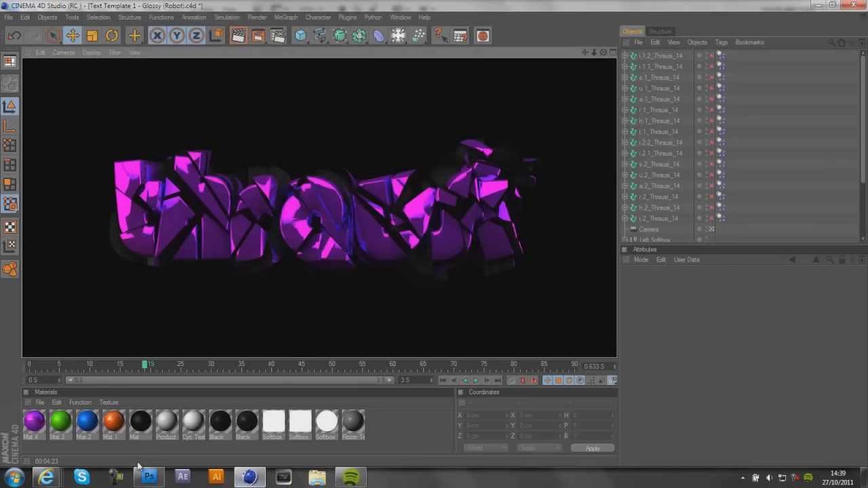
Step: Switch to Photoshop, nudge the pasted text layer slightly and give it a Gradient Overlay with the Overlay blend mode
{"action": "left_click", "coordinate": [149, 477]}
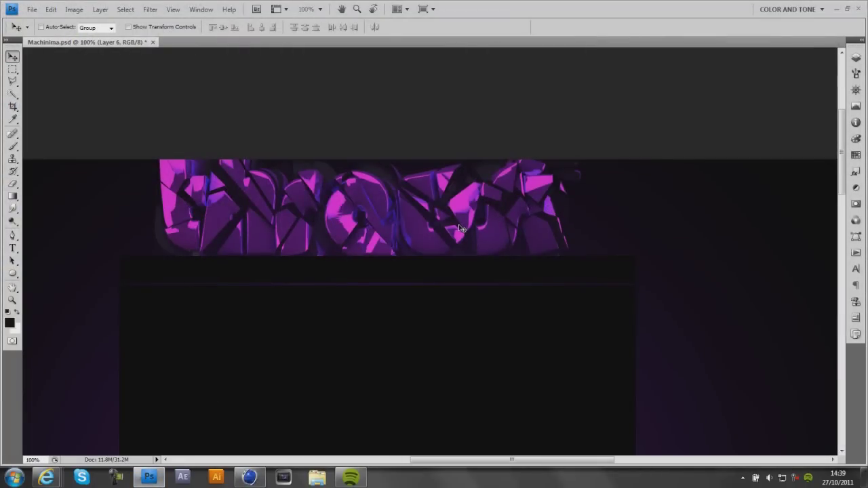
{"action": "left_click_drag", "start_coordinate": [461, 227], "coordinate": [463, 226]}
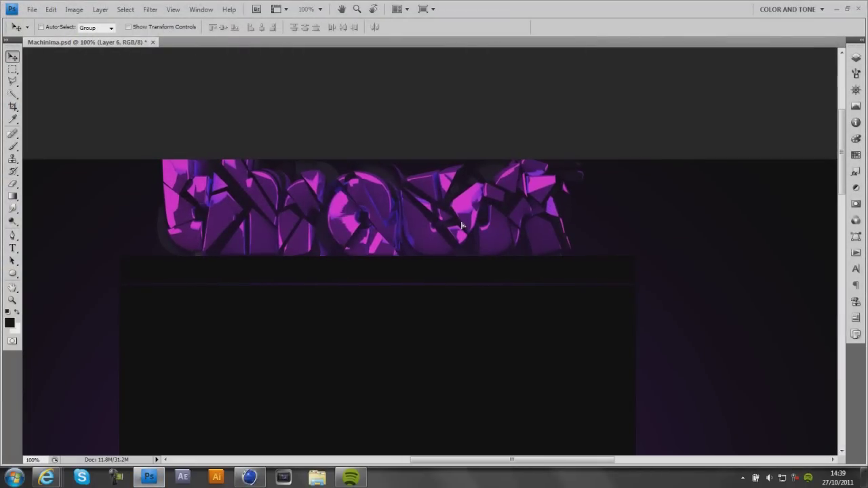
{"action": "left_click", "coordinate": [856, 57]}
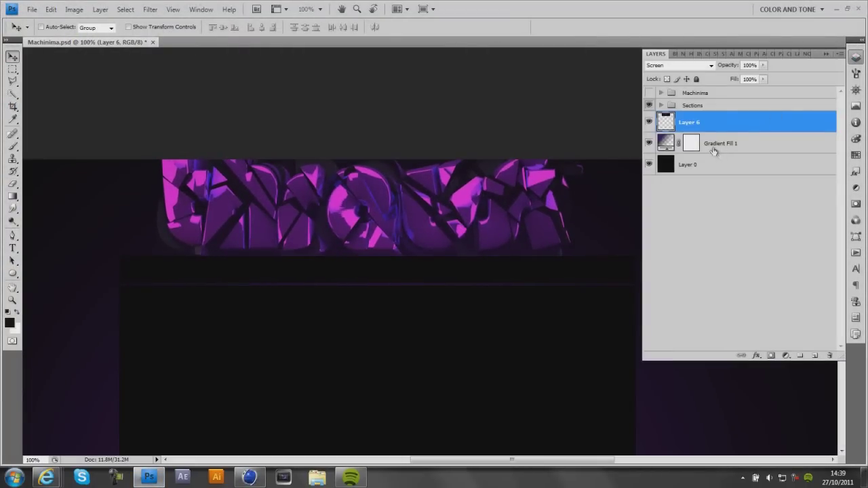
{"action": "double_click", "coordinate": [726, 123]}
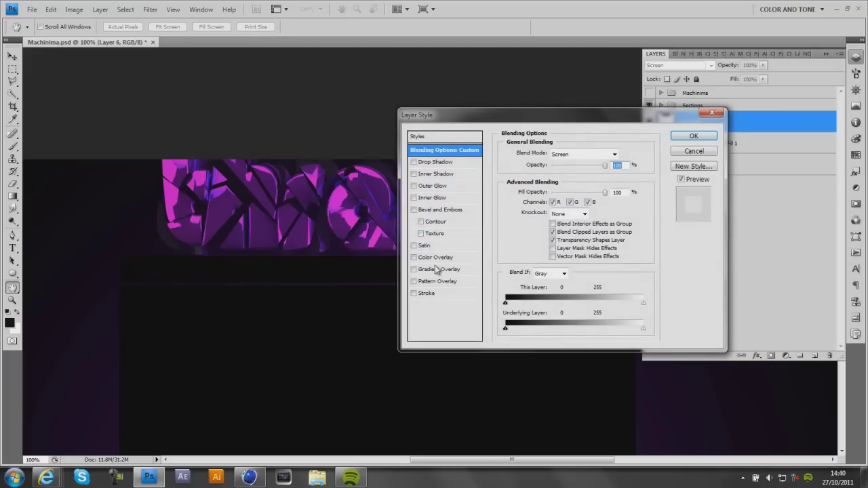
{"action": "left_click", "coordinate": [437, 269]}
{"action": "left_click", "coordinate": [576, 155]}
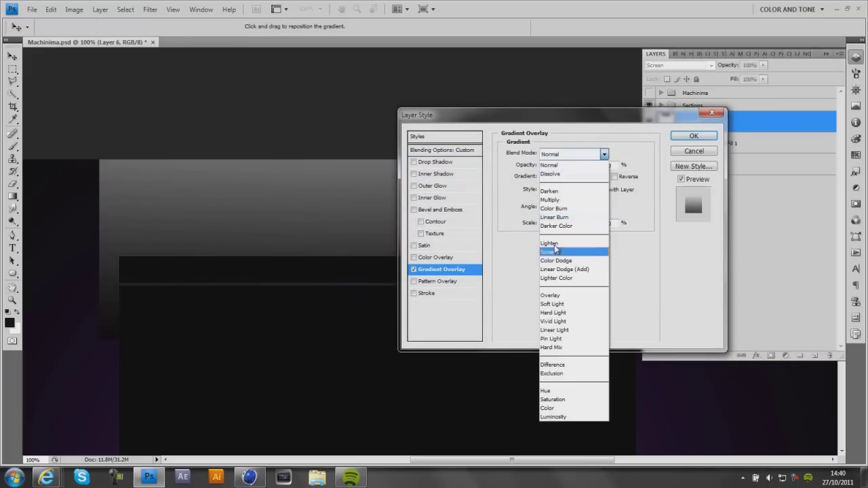
{"action": "left_click", "coordinate": [555, 296]}
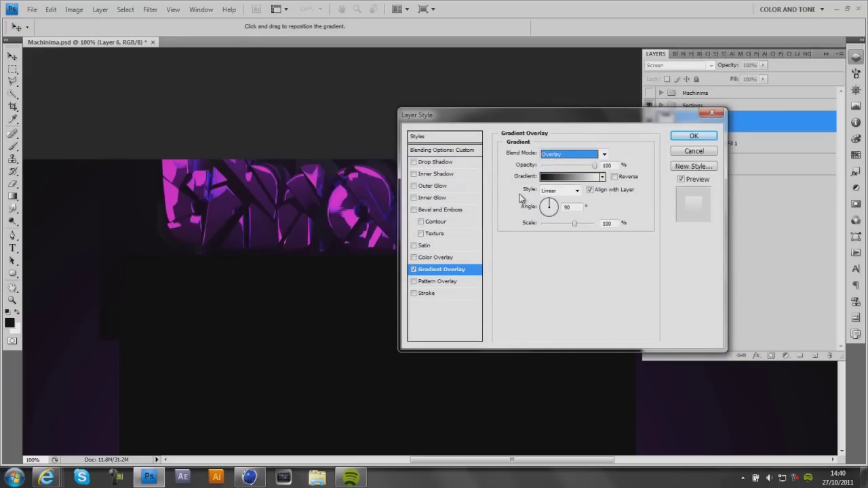
{"action": "left_click", "coordinate": [678, 139]}
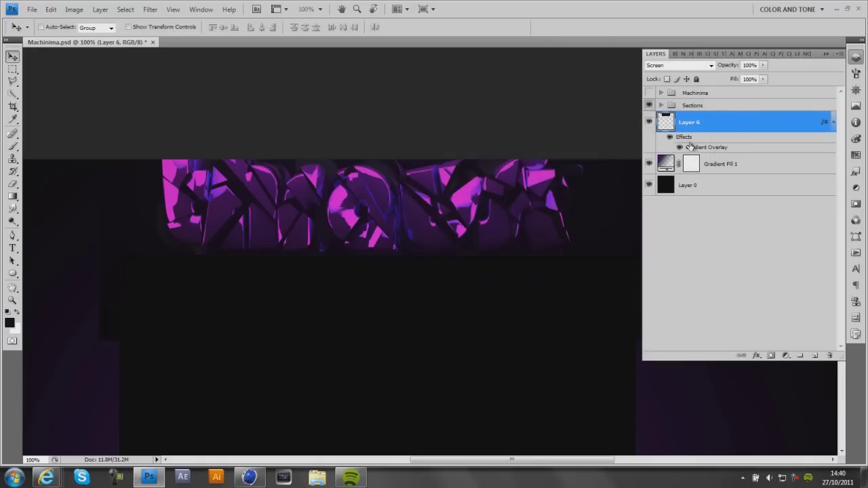
{"action": "left_click", "coordinate": [861, 60]}
{"action": "left_click_drag", "start_coordinate": [844, 190], "coordinate": [841, 161]}
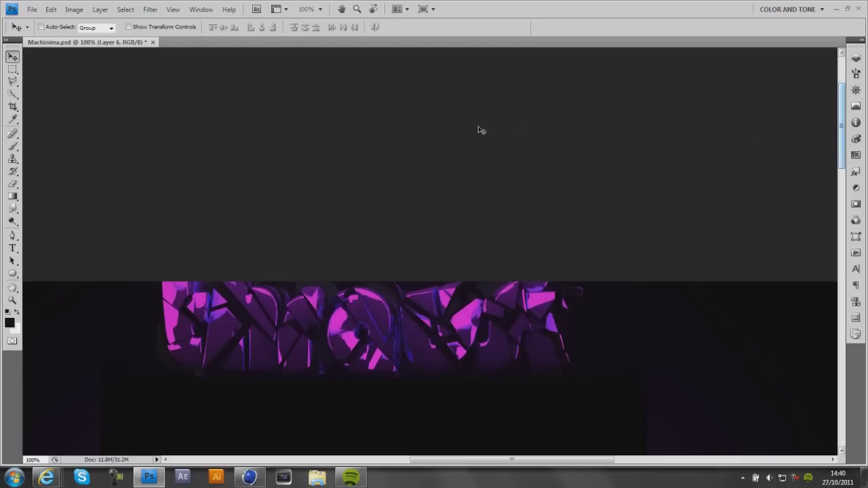